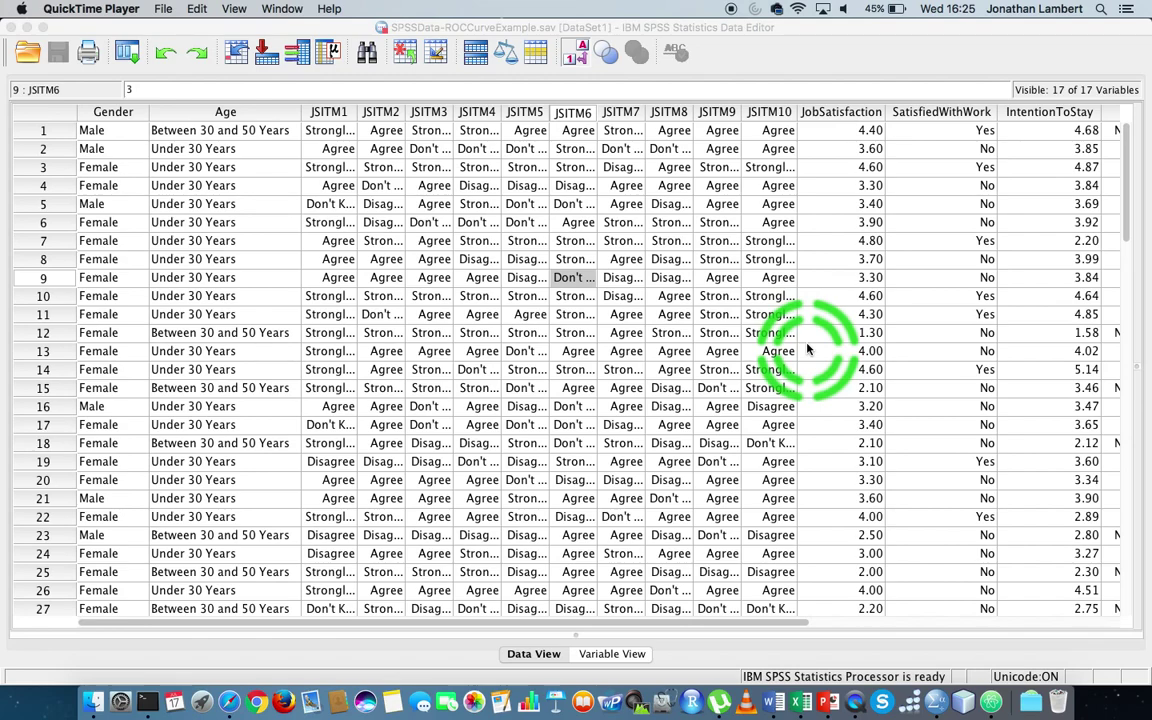
Step: Bring the SPSS Data Editor showing SPSSData-ROCCurveExample.sav to the front
click(757, 25)
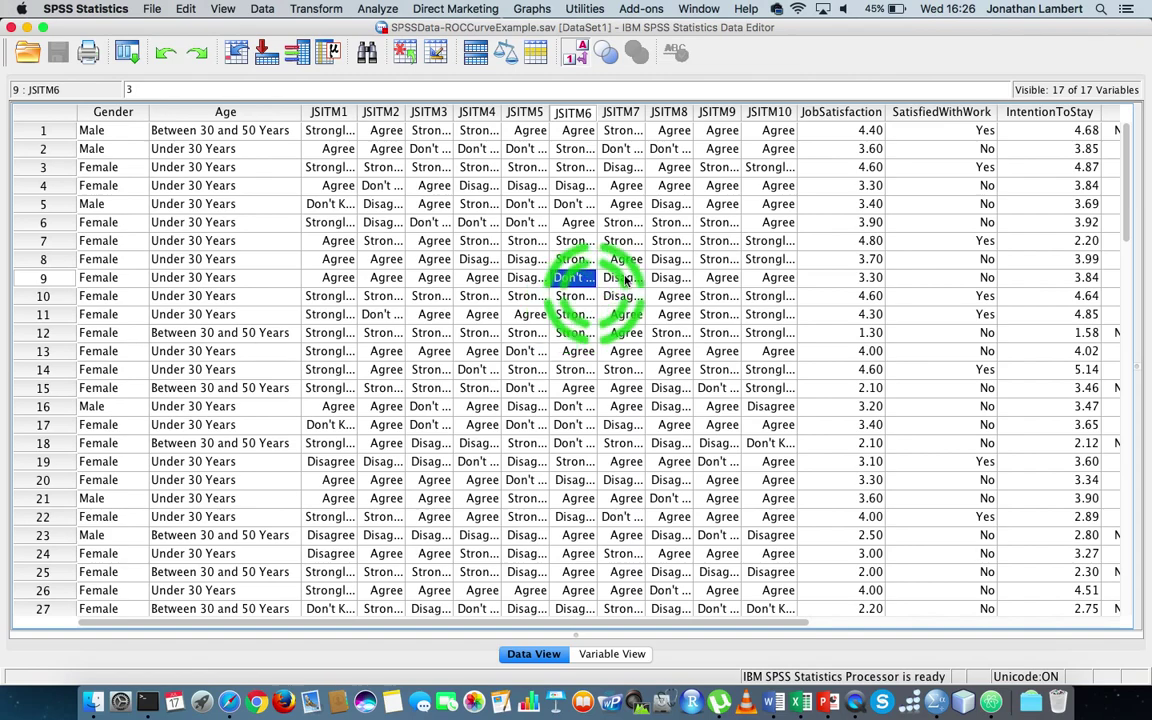
click(1049, 114)
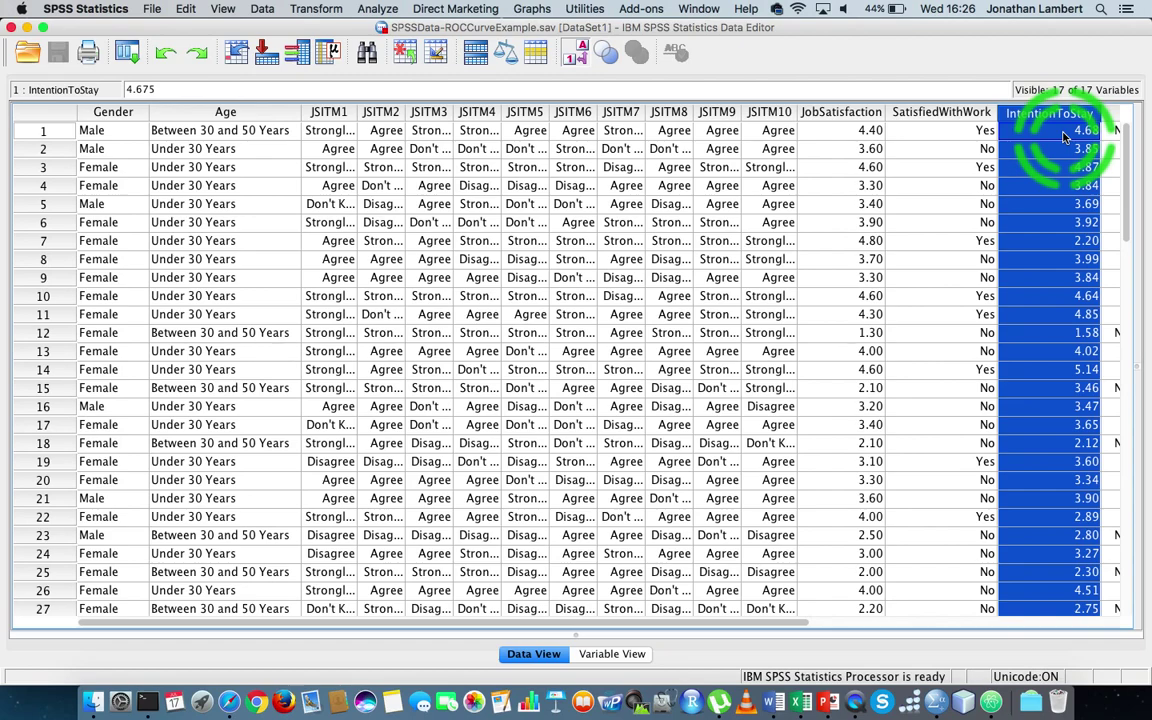
click(1042, 117)
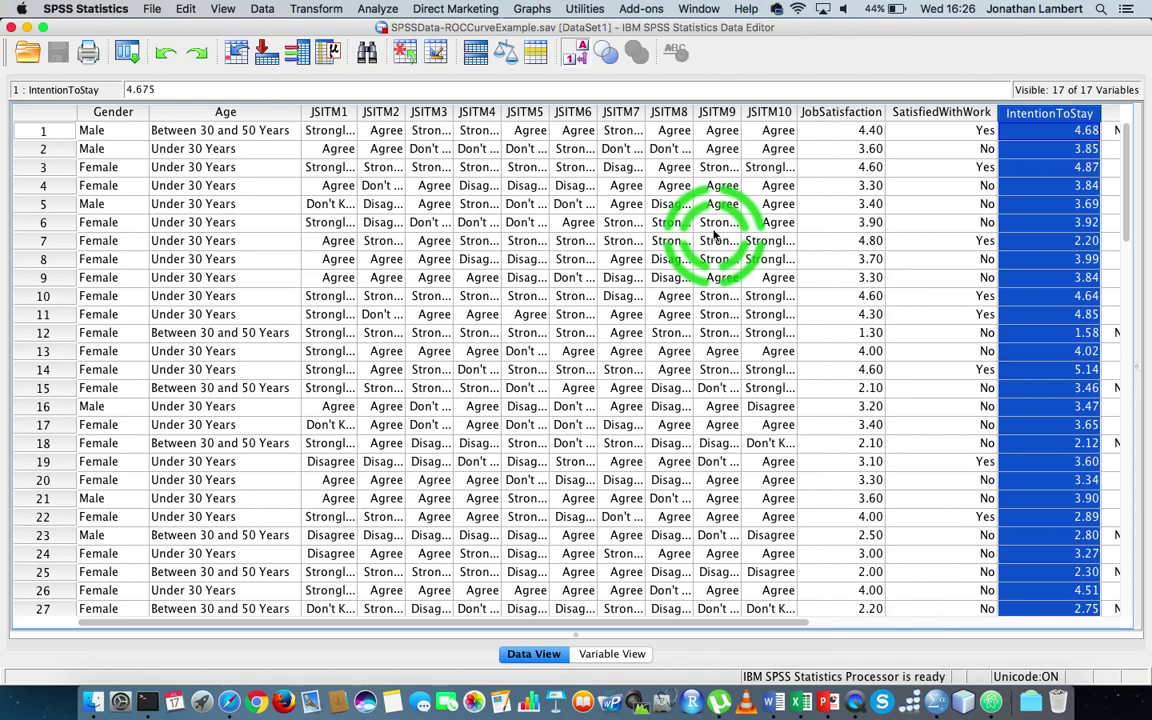
click(832, 114)
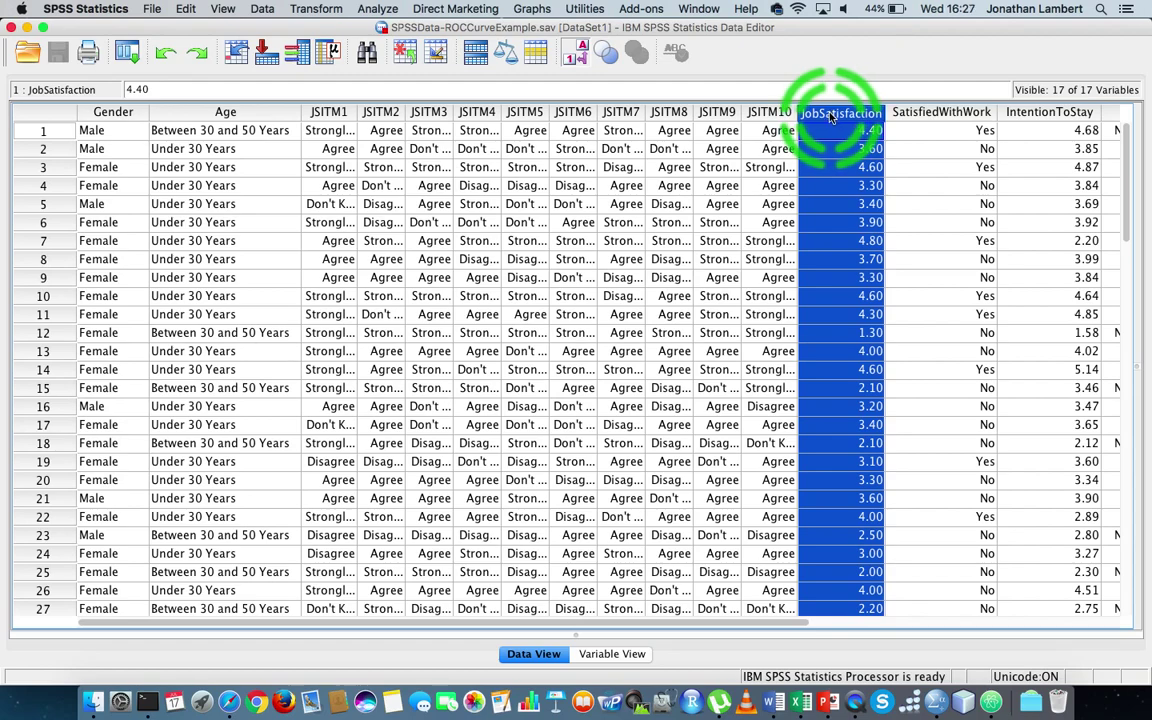
click(1055, 114)
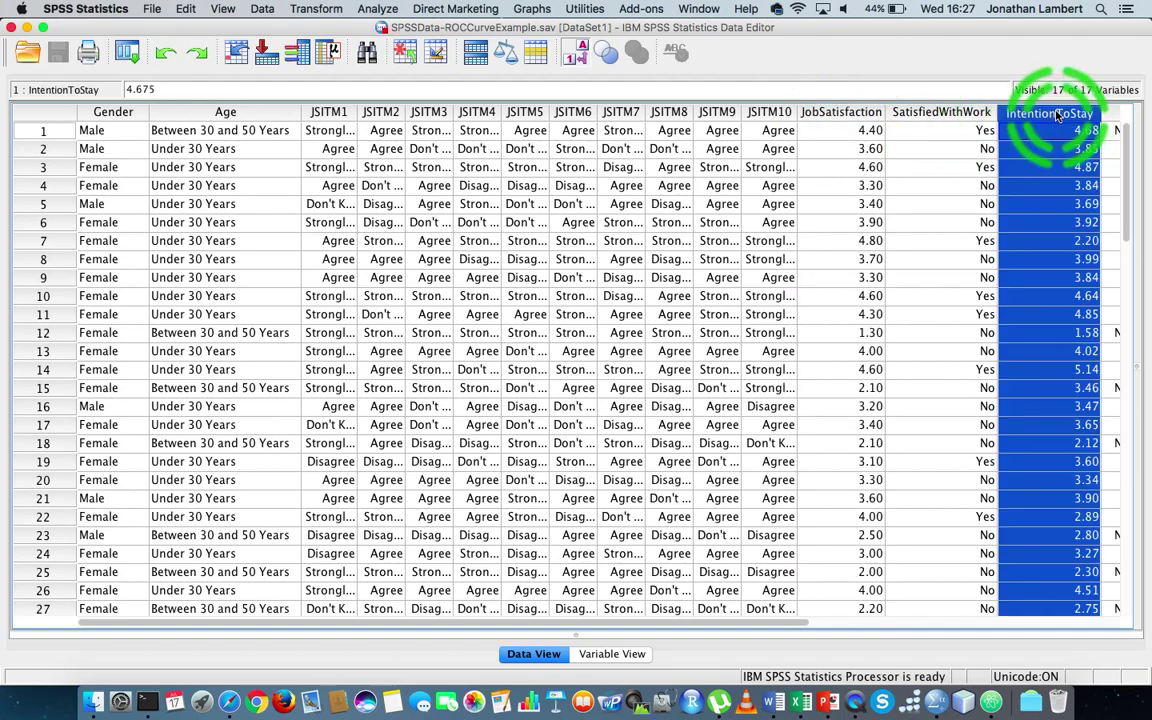
click(851, 114)
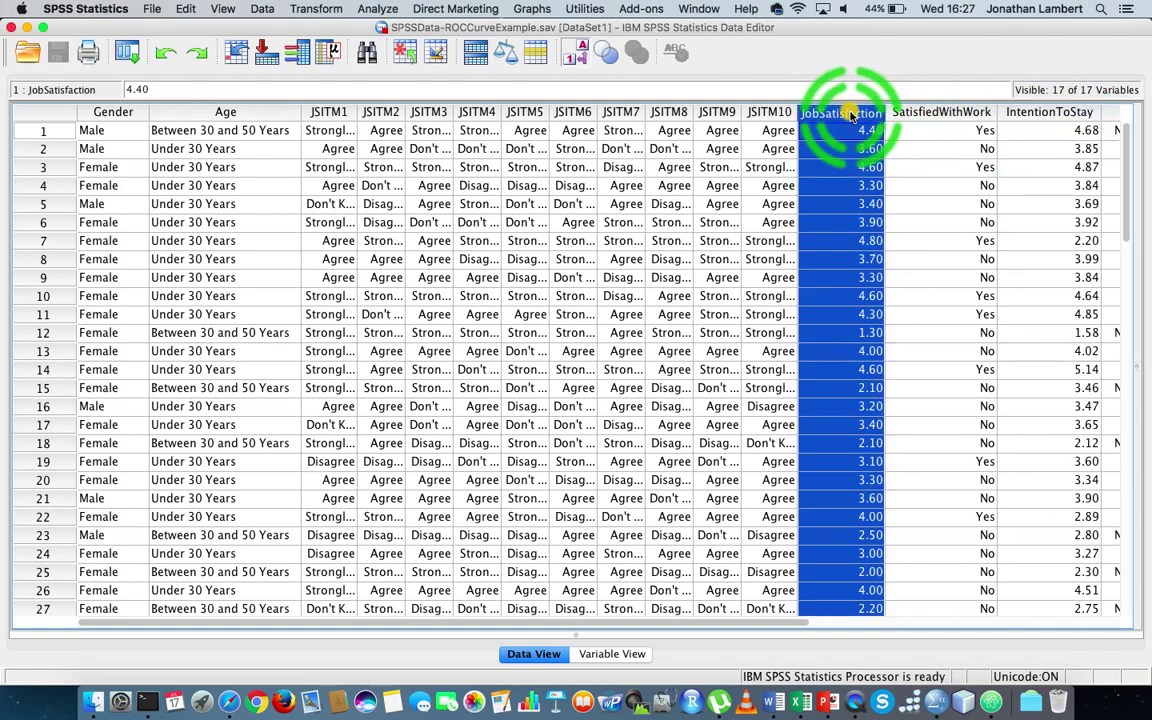
click(116, 114)
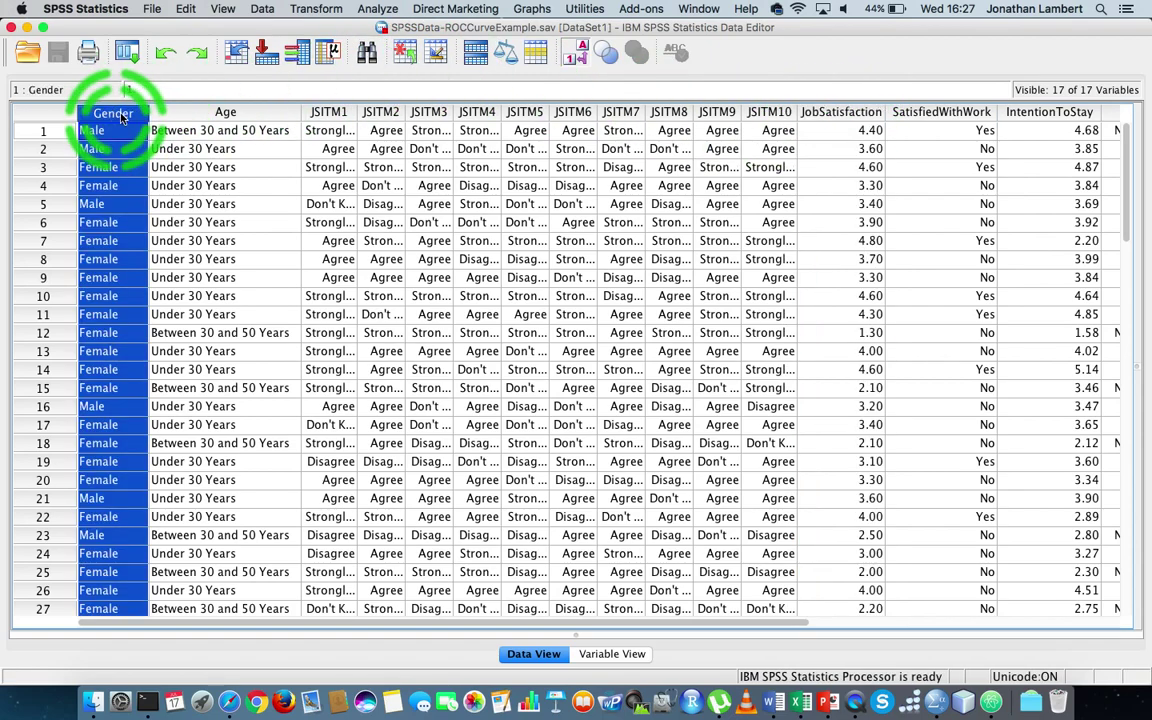
Step: Select the Age, Gender and JobSatisfaction columns in turn, ending back on Age
click(226, 114)
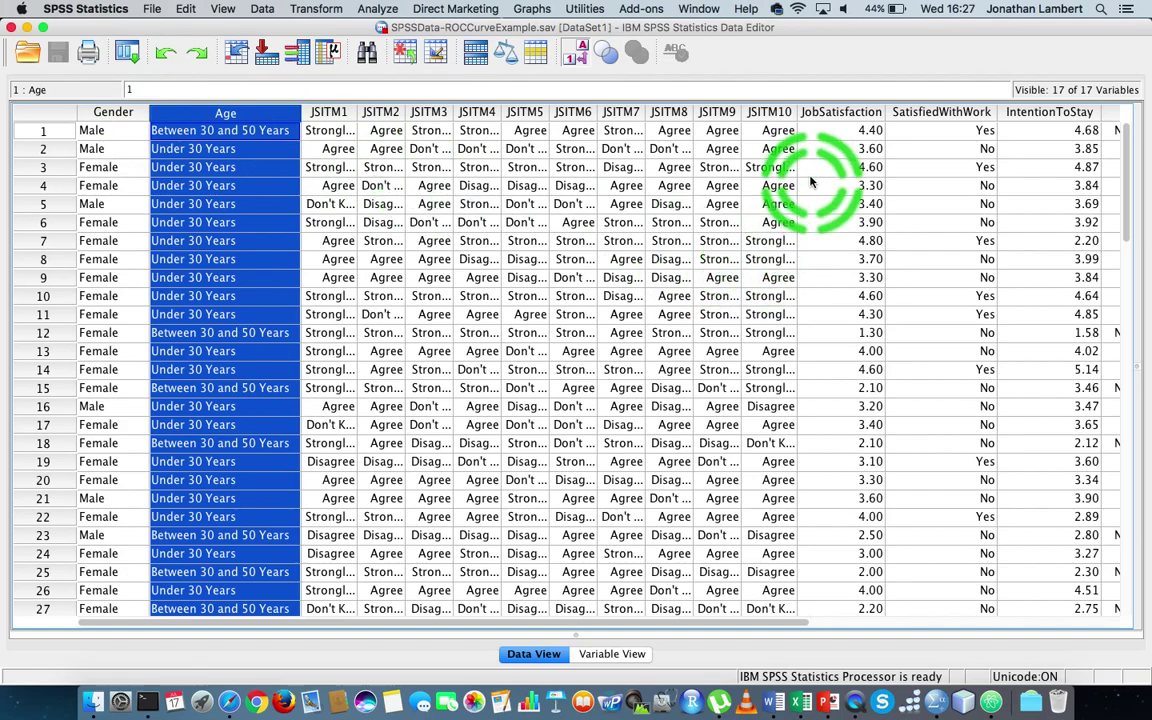
click(128, 117)
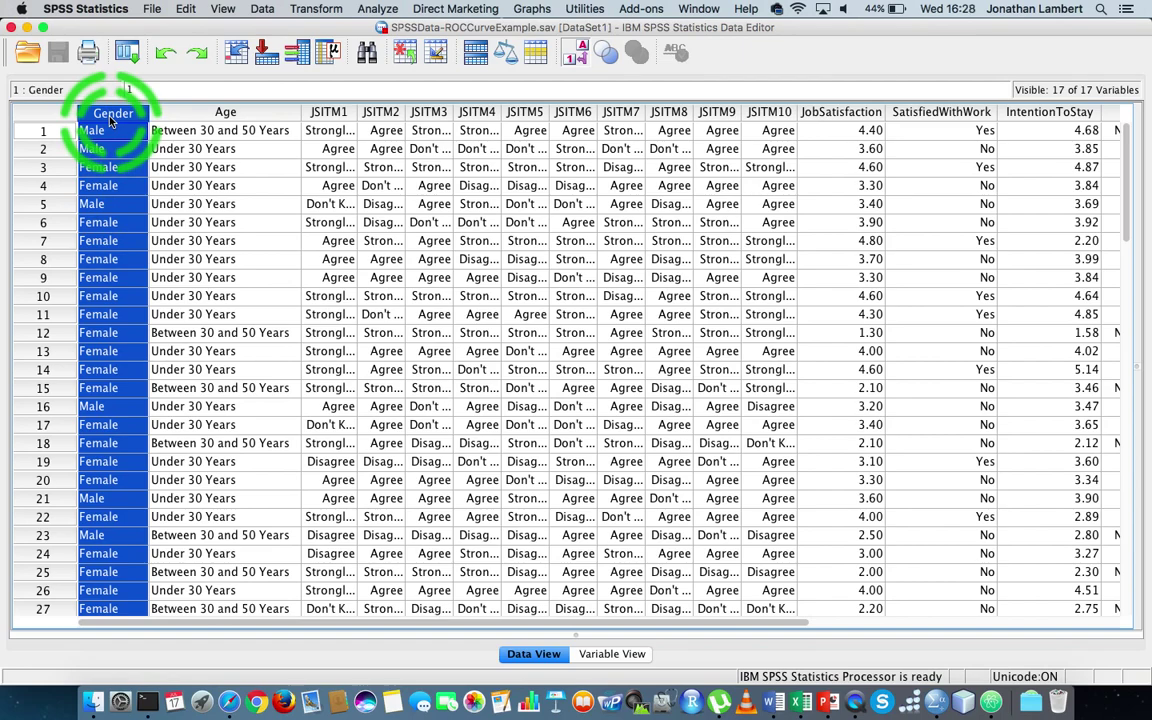
click(848, 113)
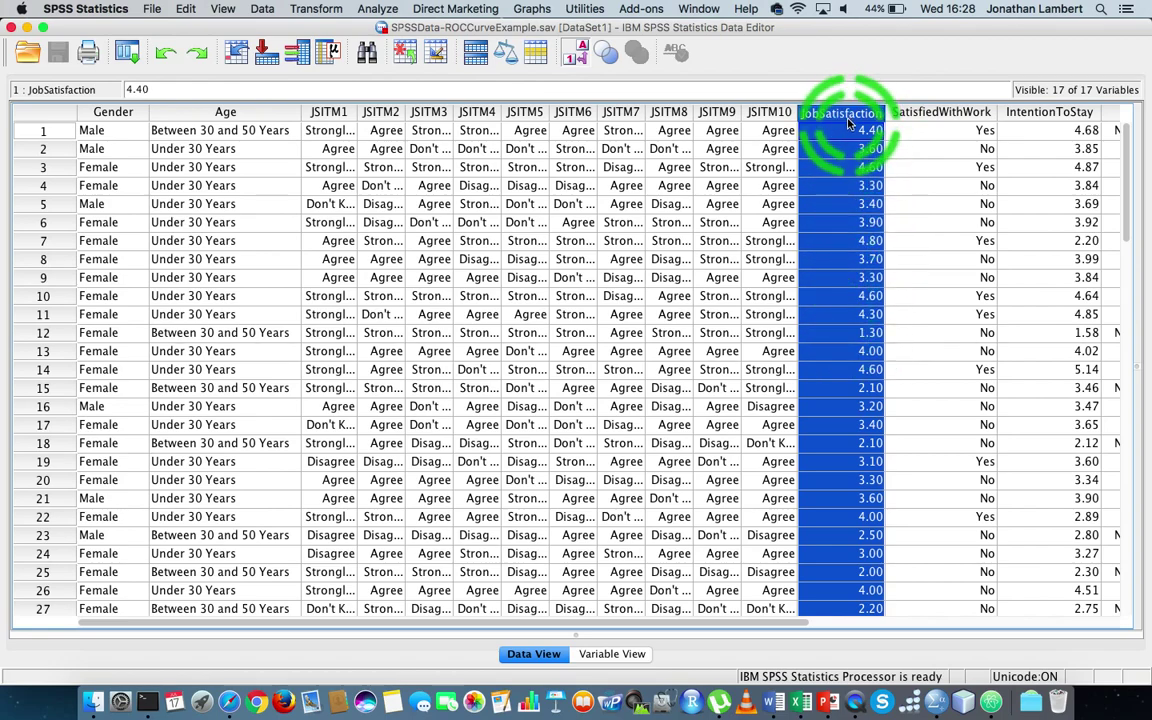
click(247, 115)
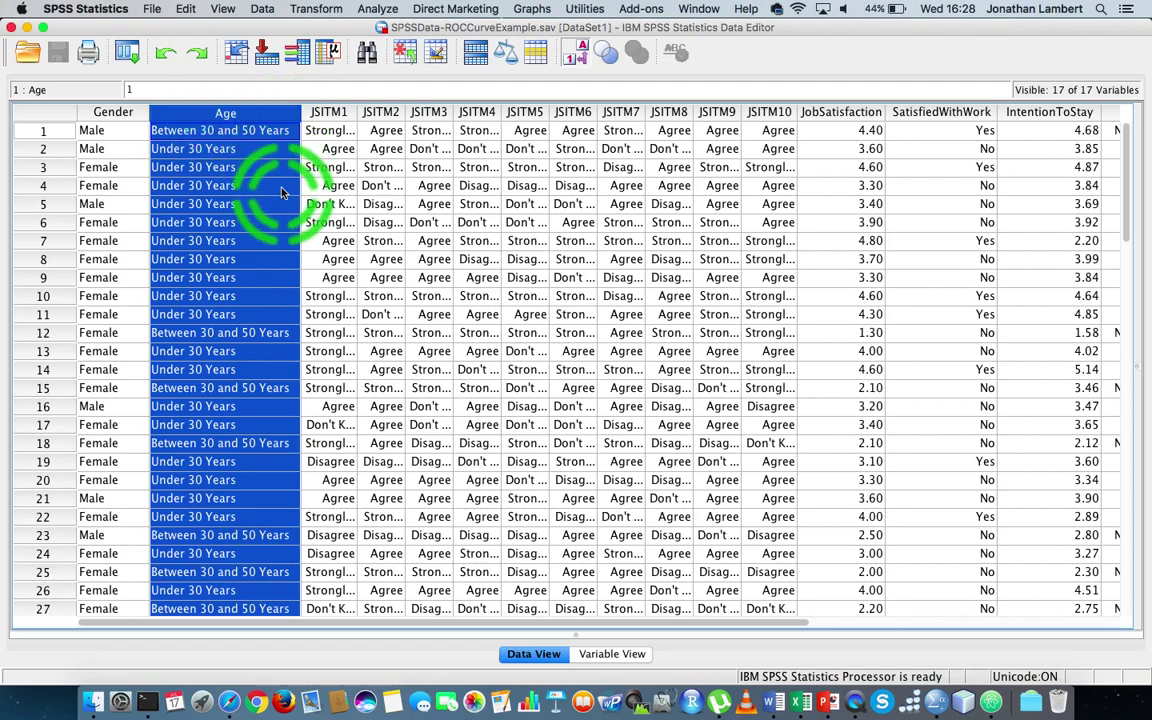
click(610, 654)
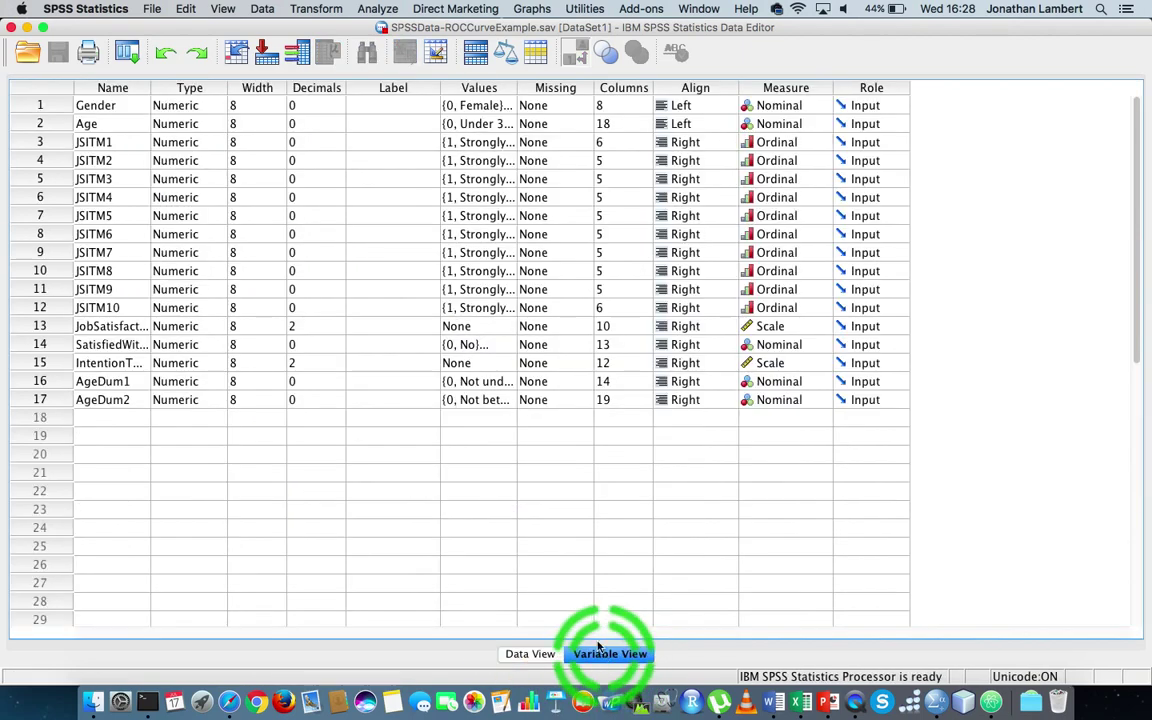
click(478, 123)
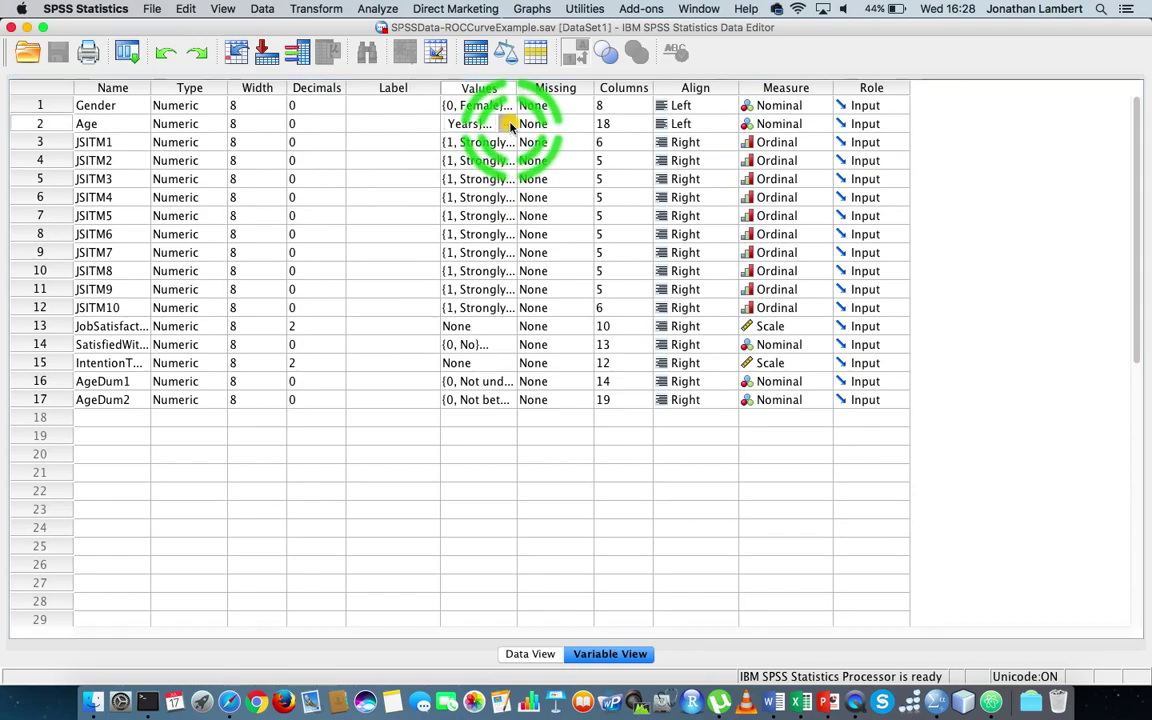
click(508, 123)
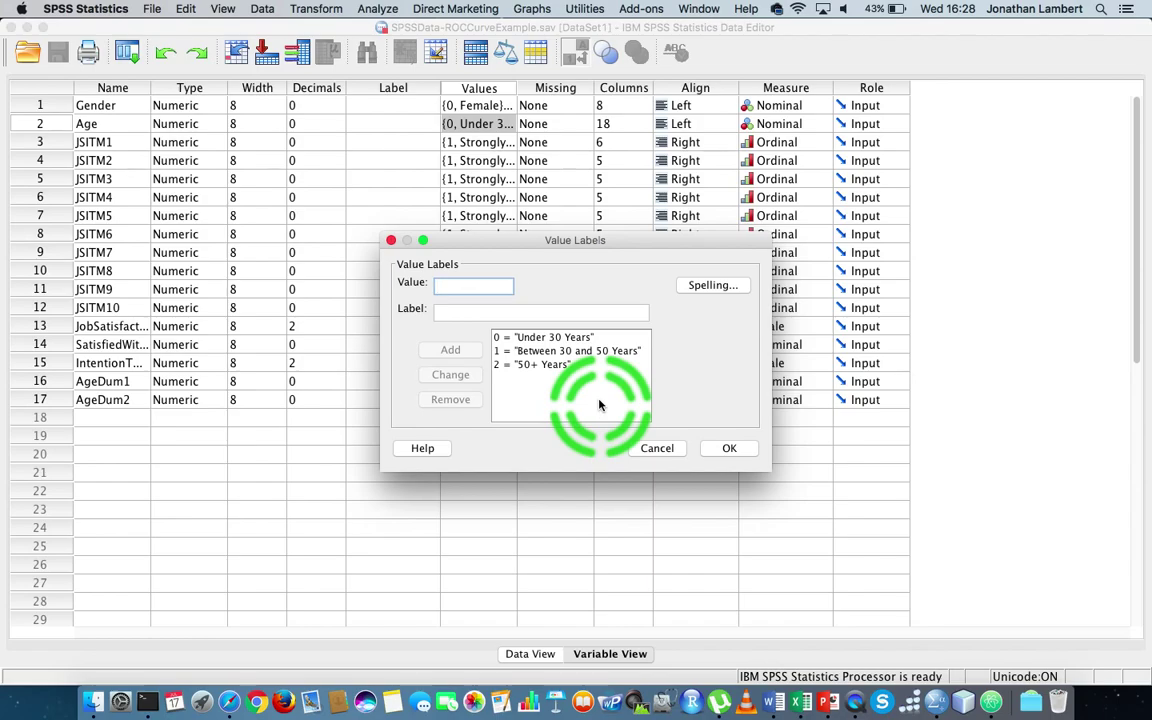
click(552, 366)
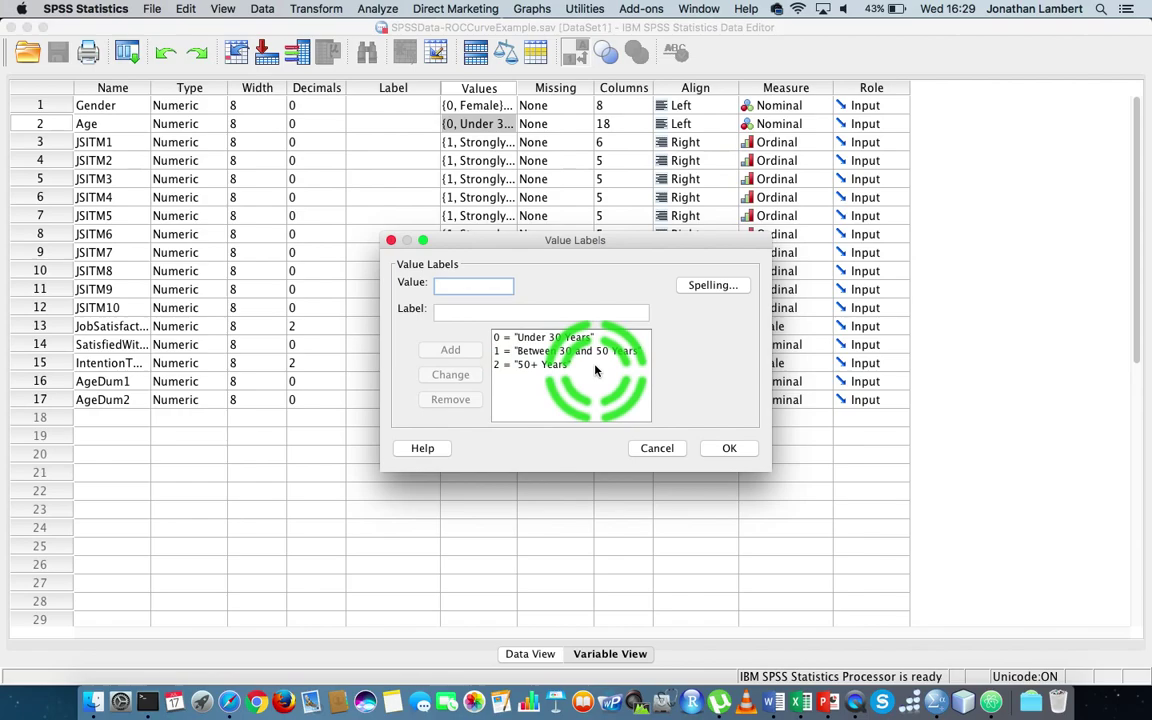
click(656, 449)
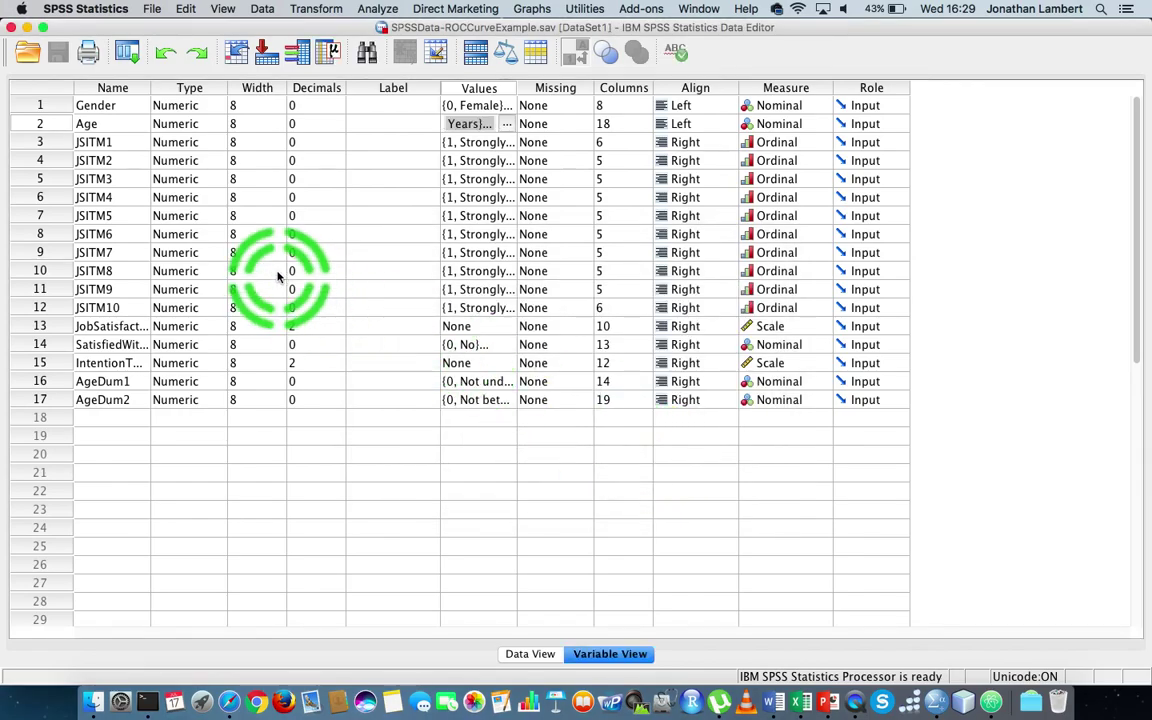
drag(151, 88, 189, 88)
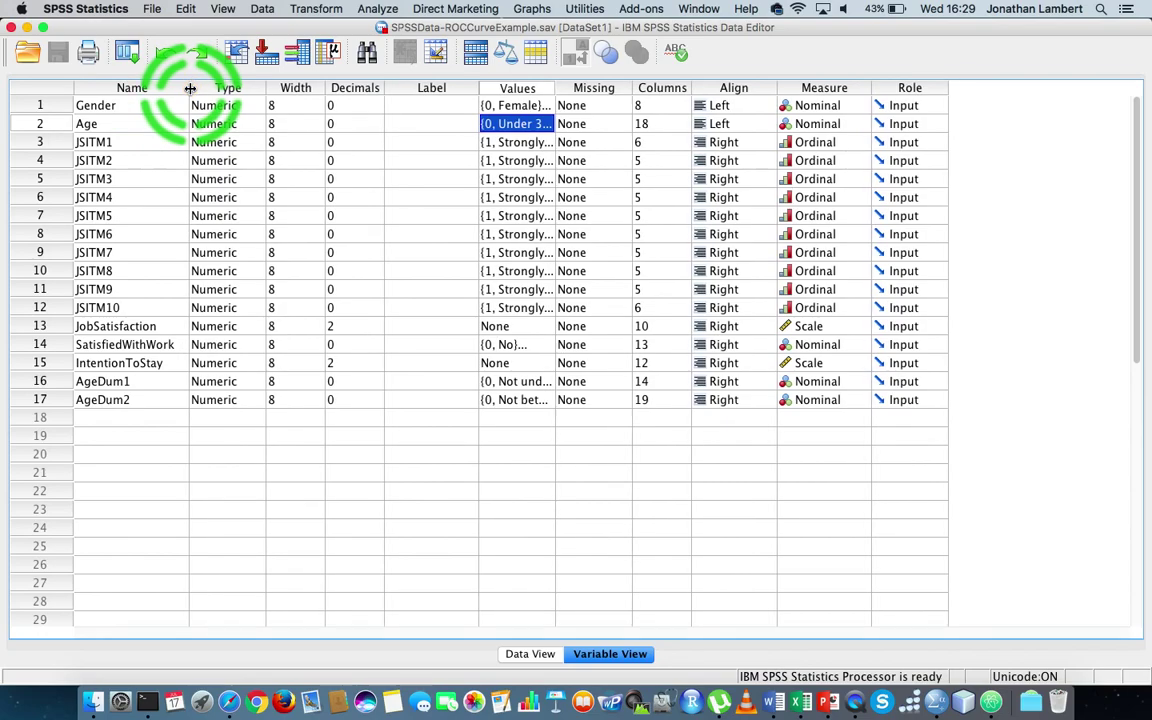
click(105, 382)
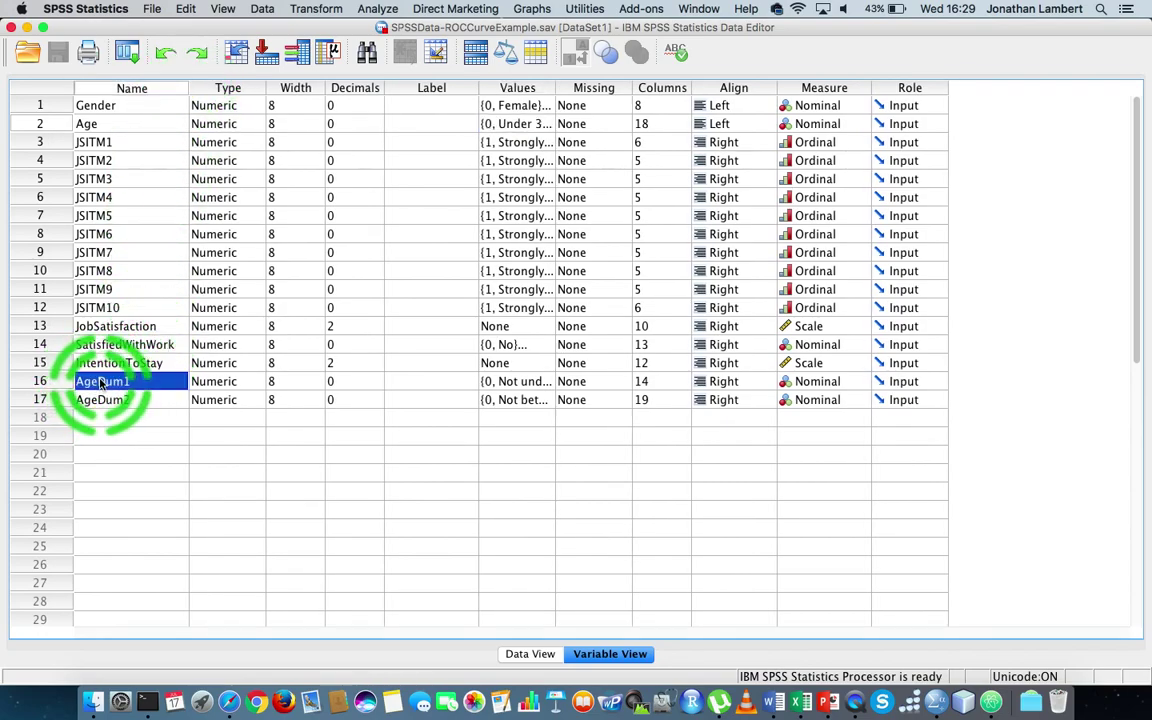
click(548, 381)
click(494, 341)
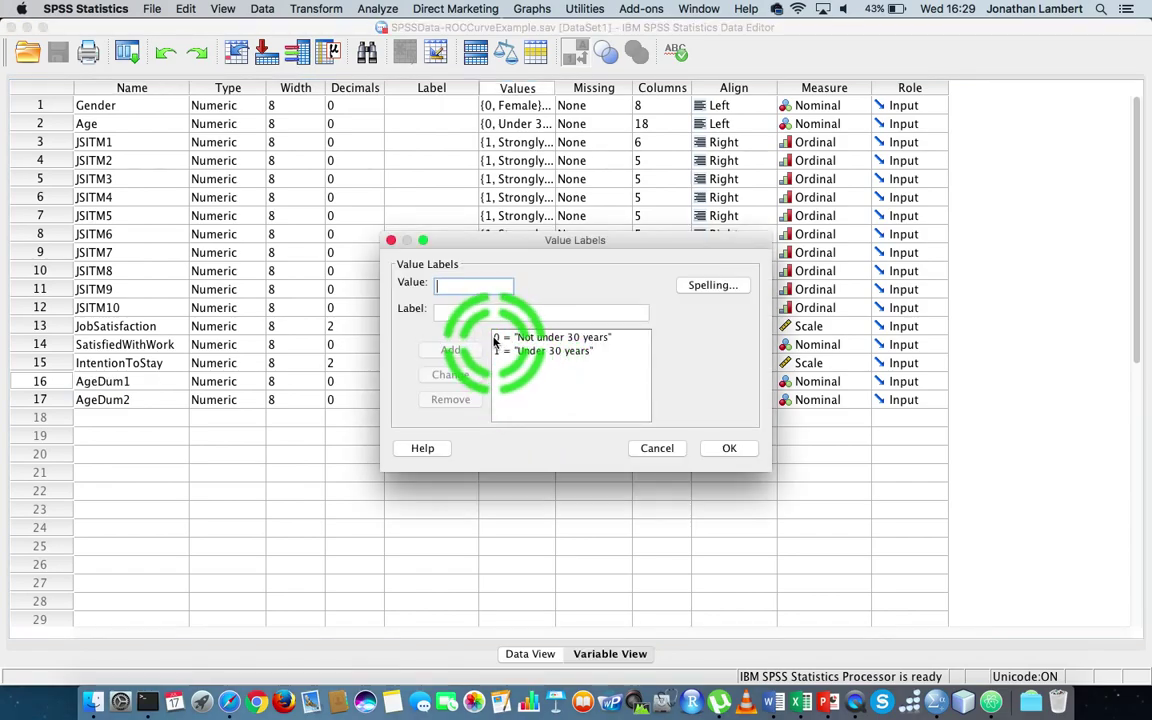
drag(494, 341, 635, 438)
click(652, 449)
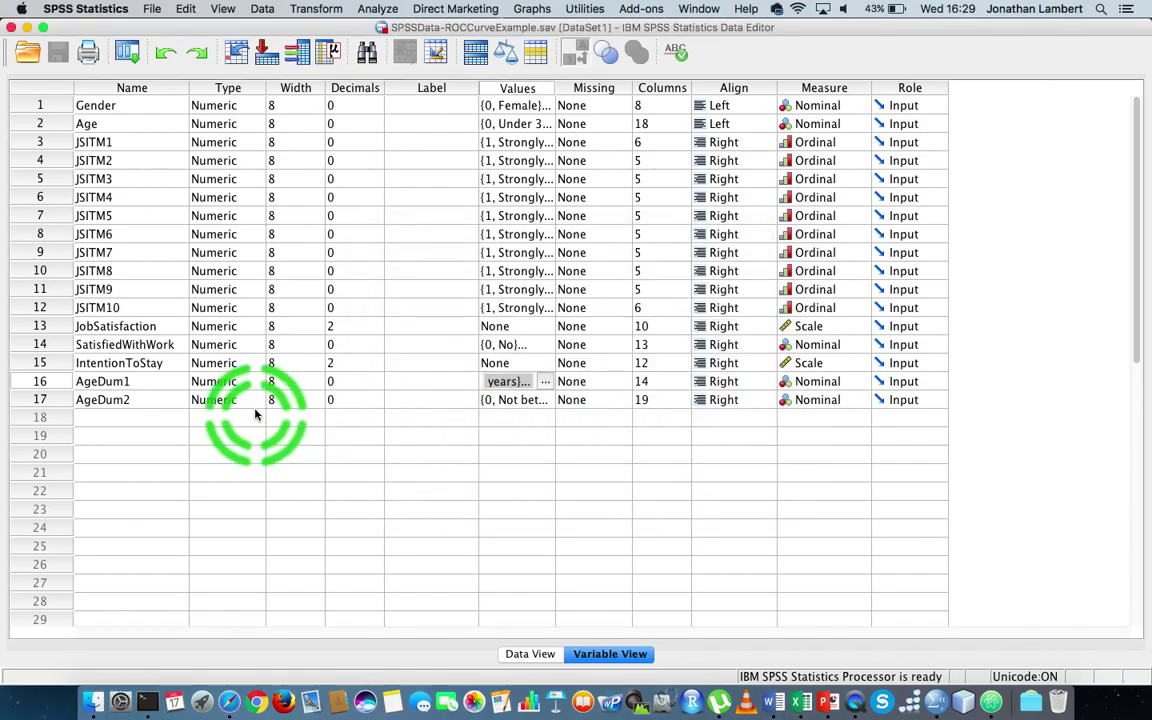
click(92, 402)
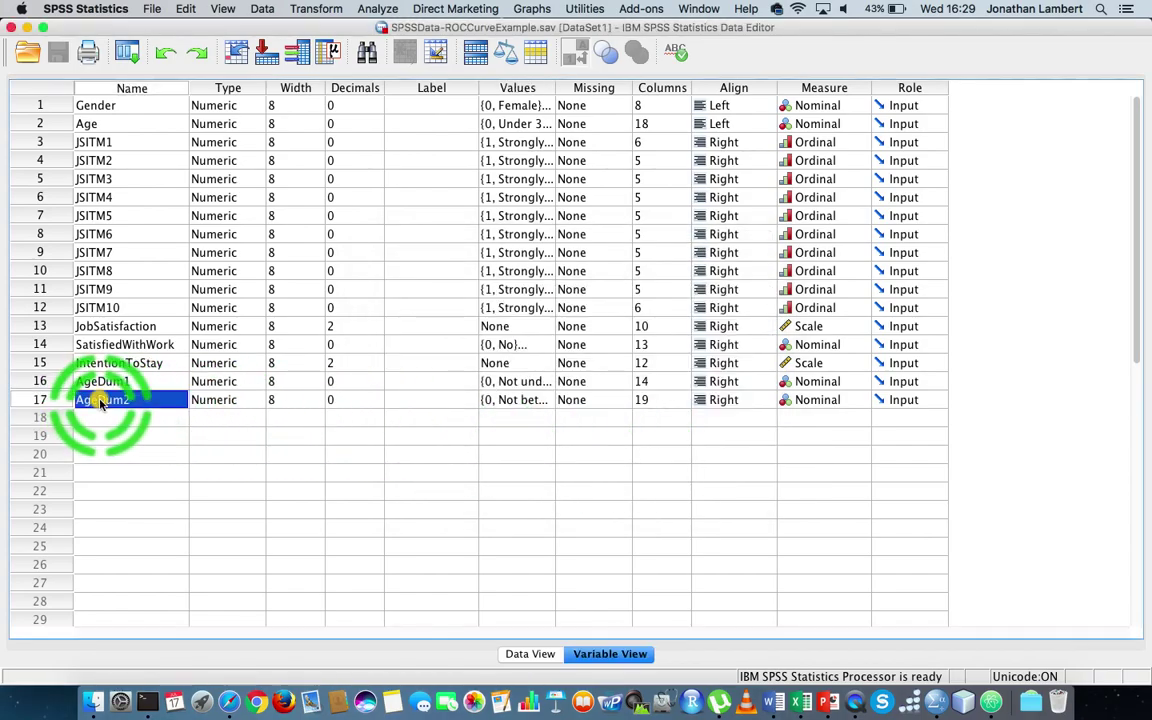
click(524, 399)
click(548, 399)
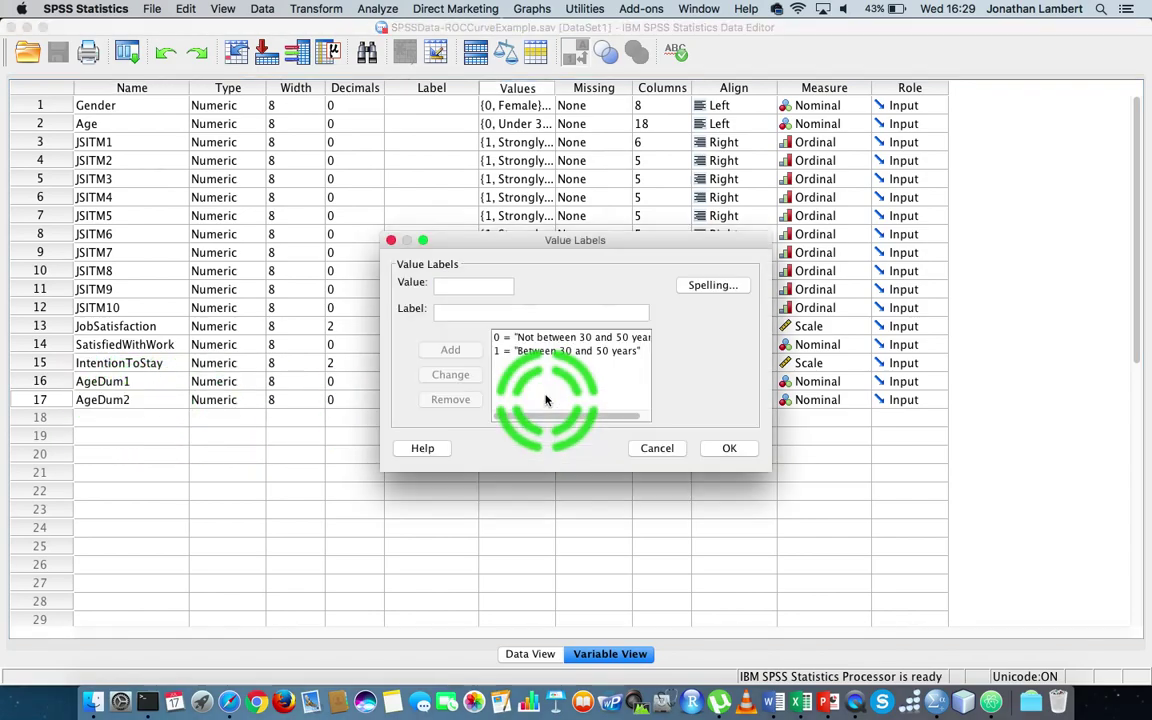
click(600, 351)
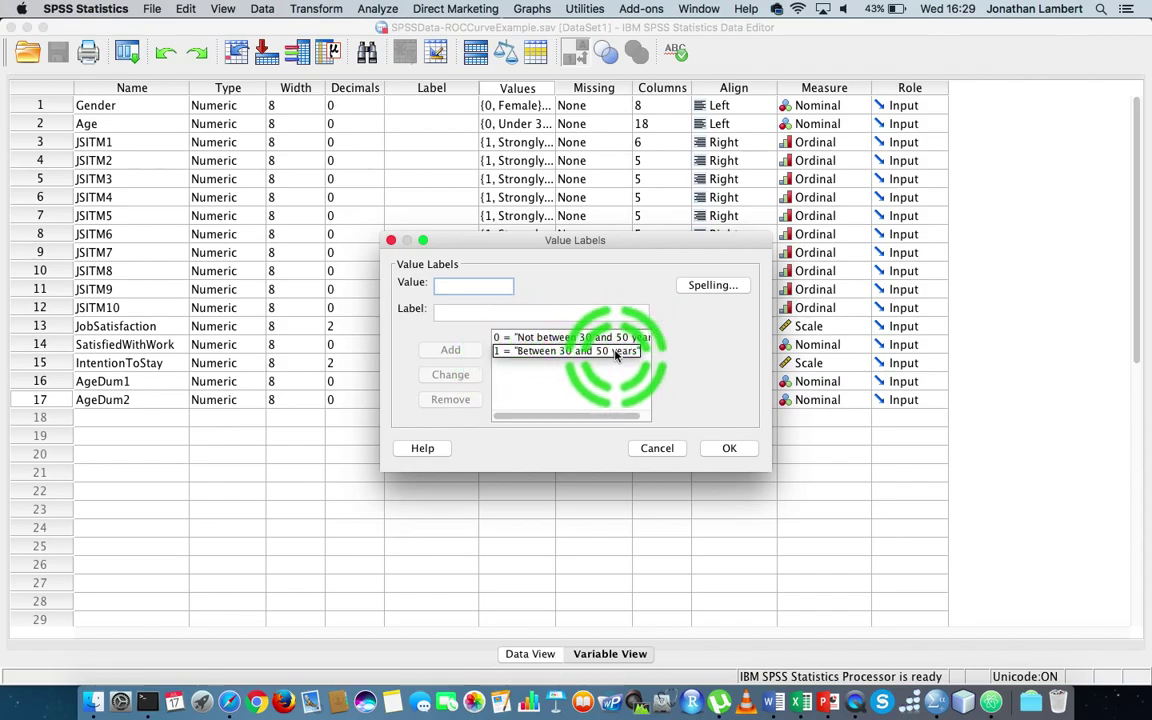
click(729, 449)
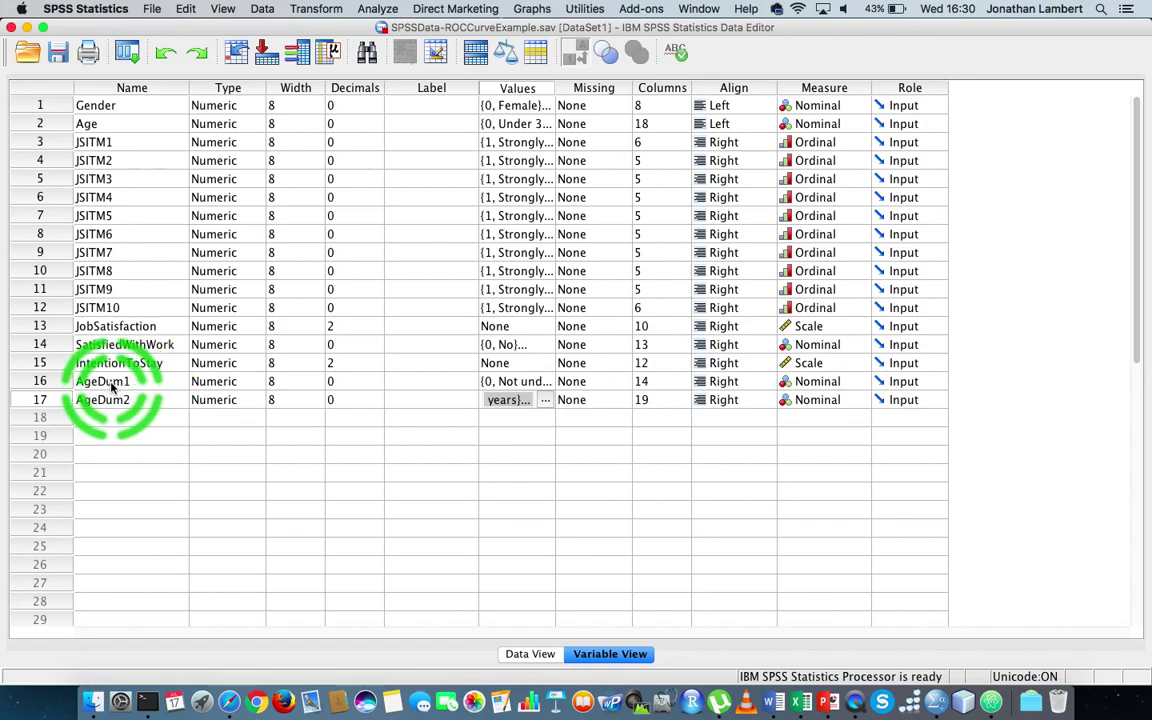
click(44, 381)
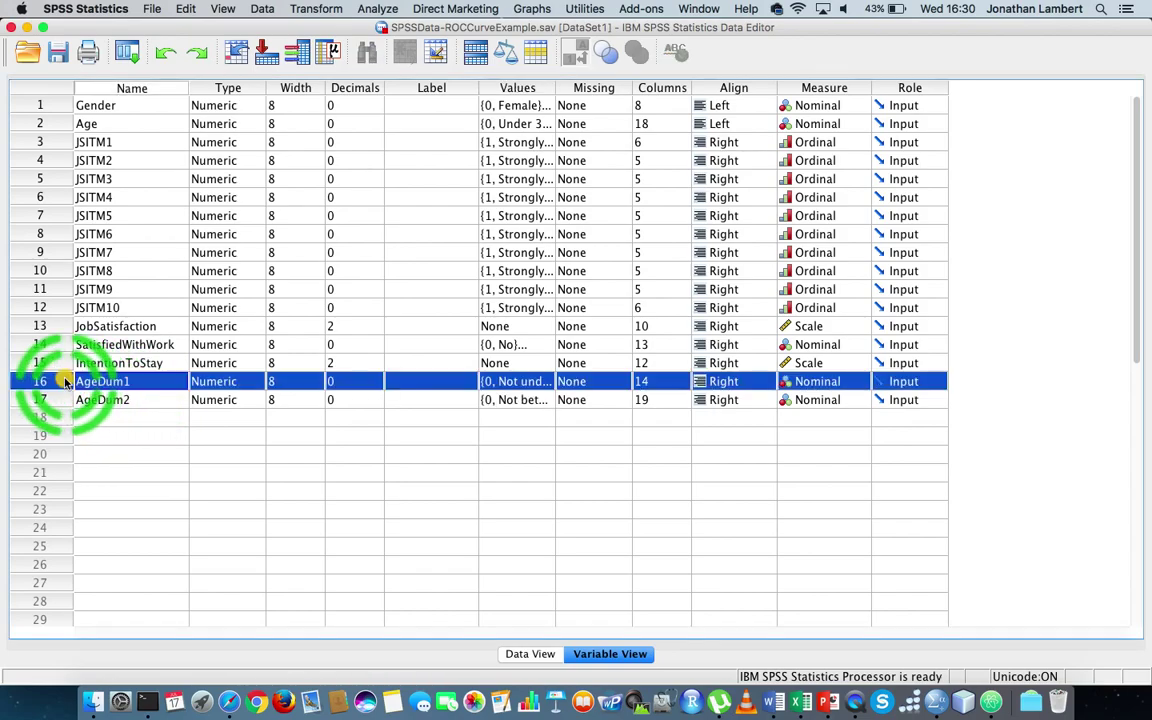
click(65, 401)
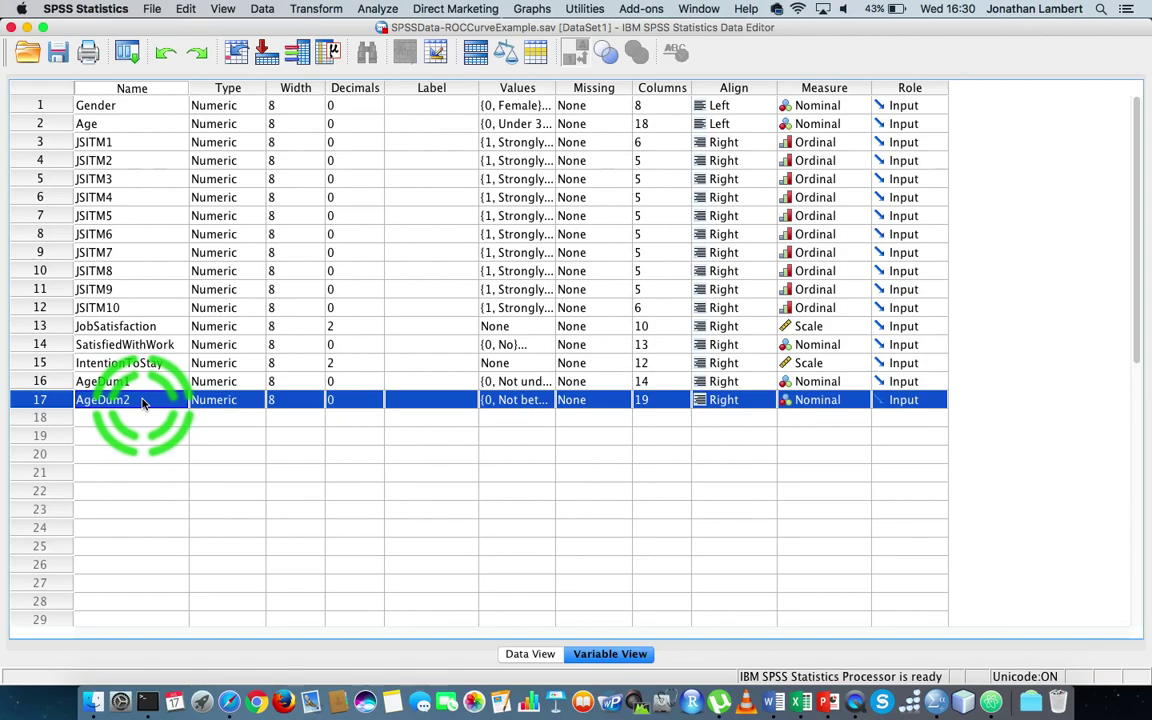
click(48, 382)
click(60, 400)
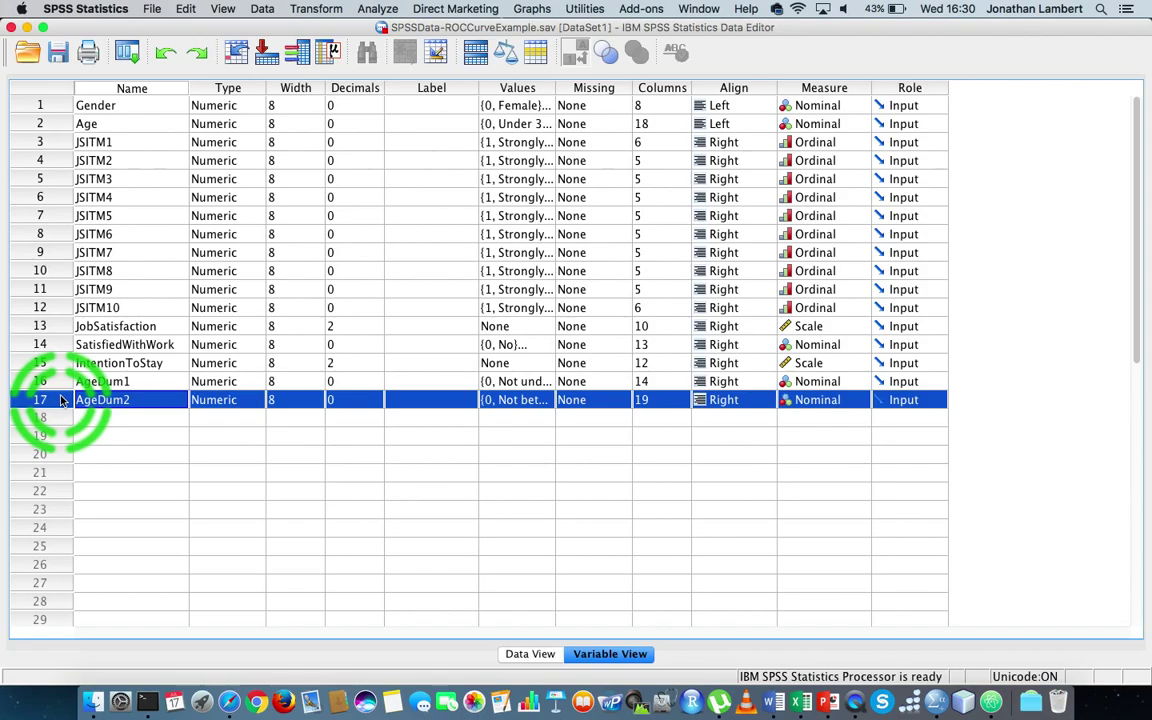
click(66, 383)
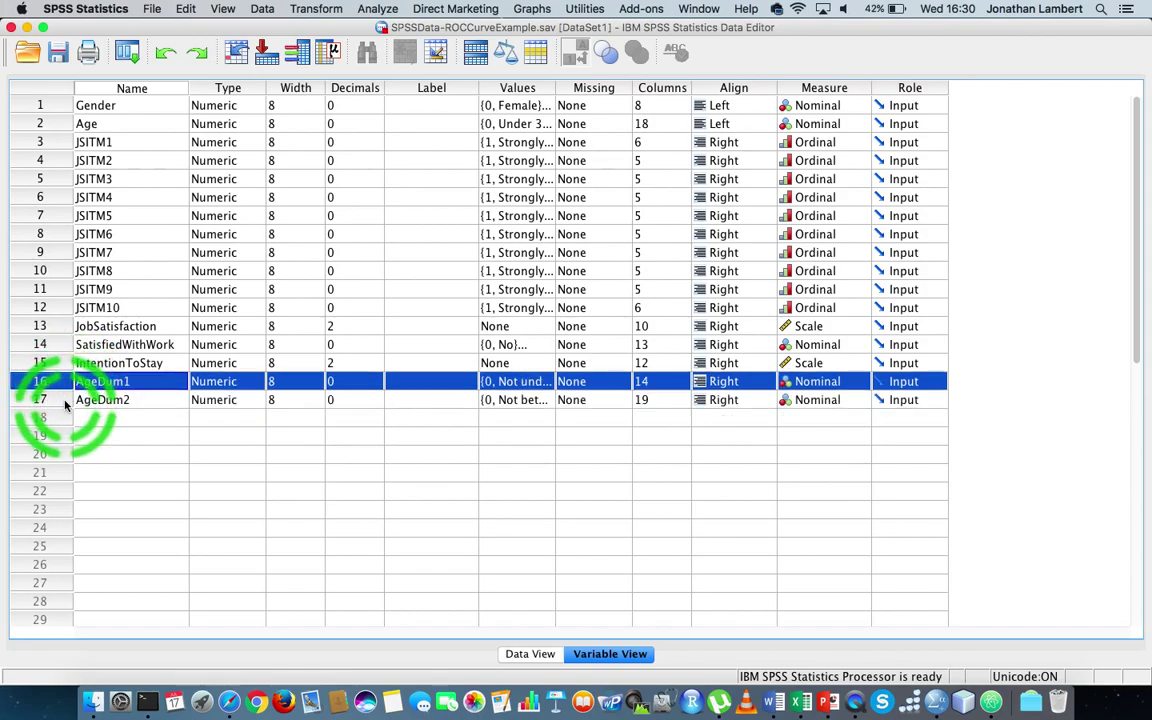
click(66, 401)
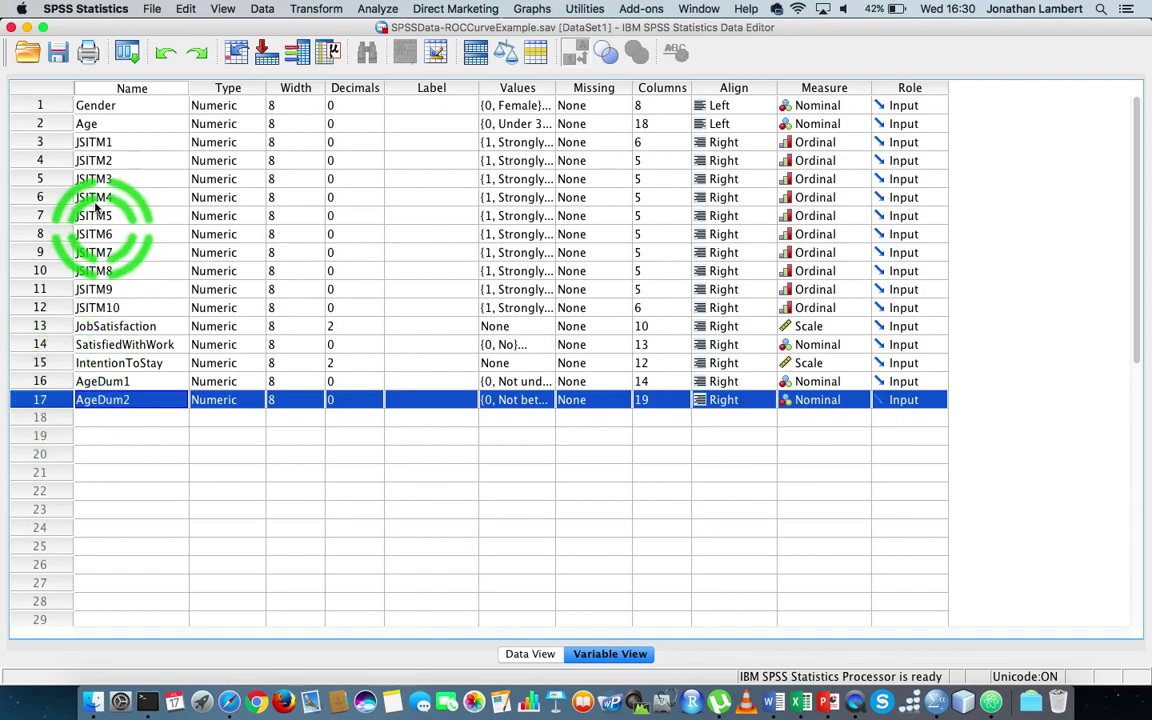
click(40, 123)
click(495, 133)
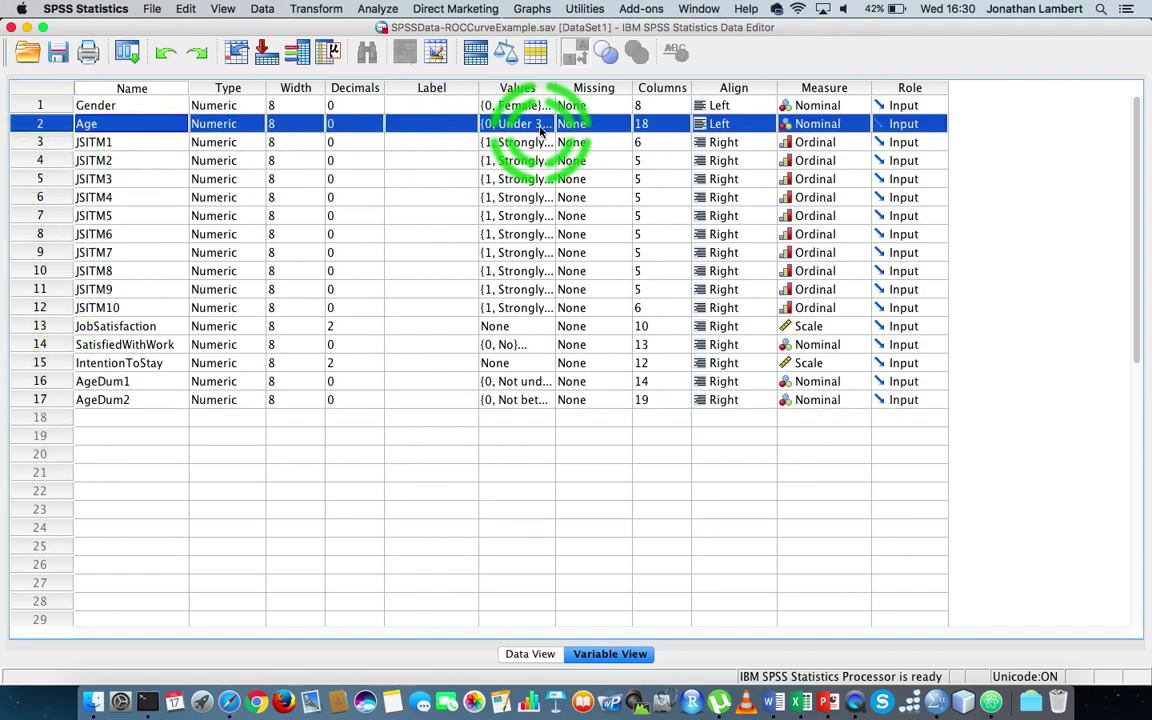
click(495, 125)
click(537, 350)
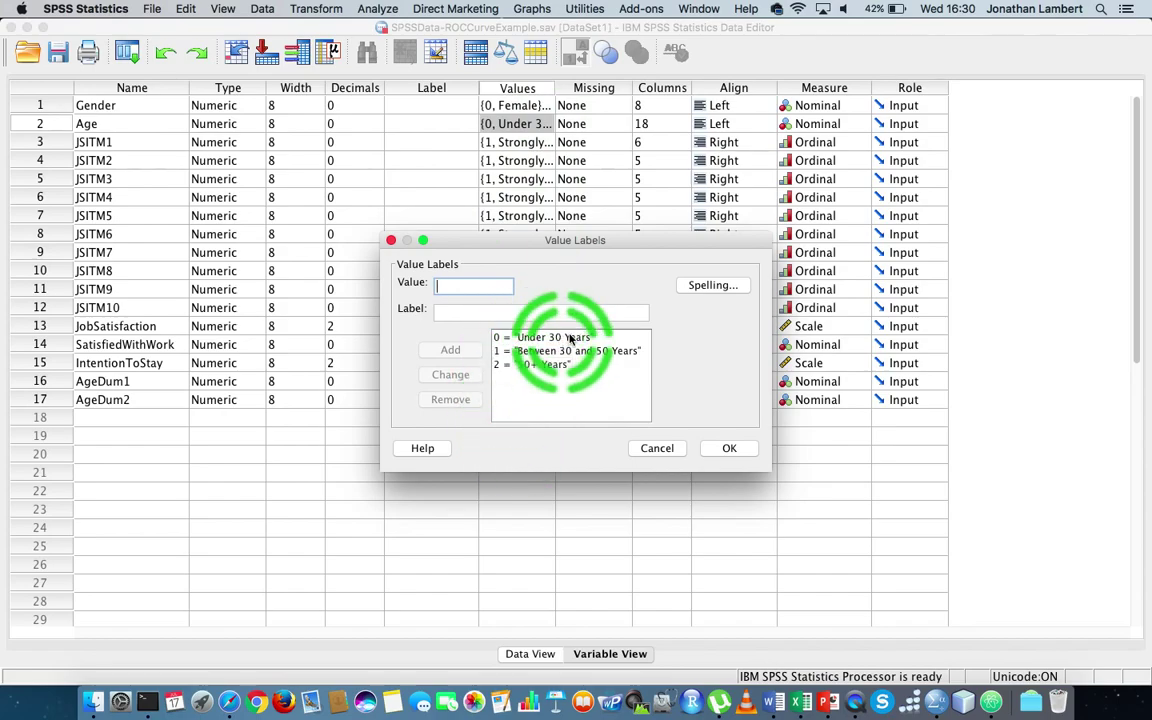
drag(540, 364, 620, 411)
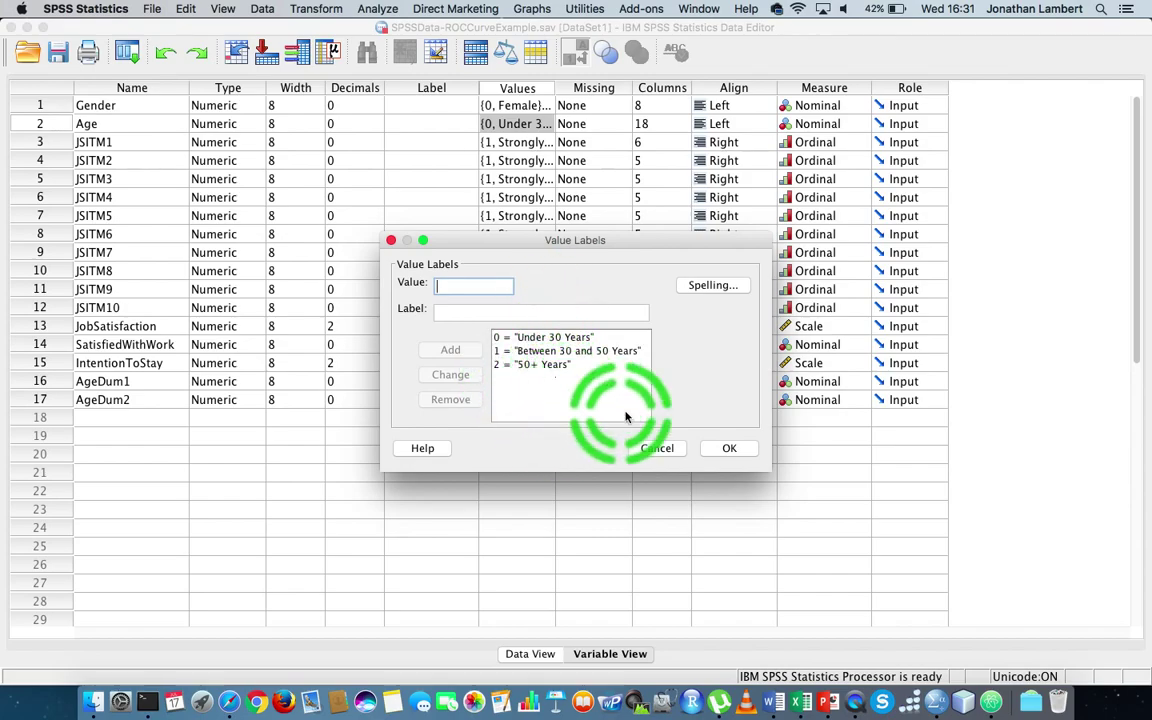
click(657, 448)
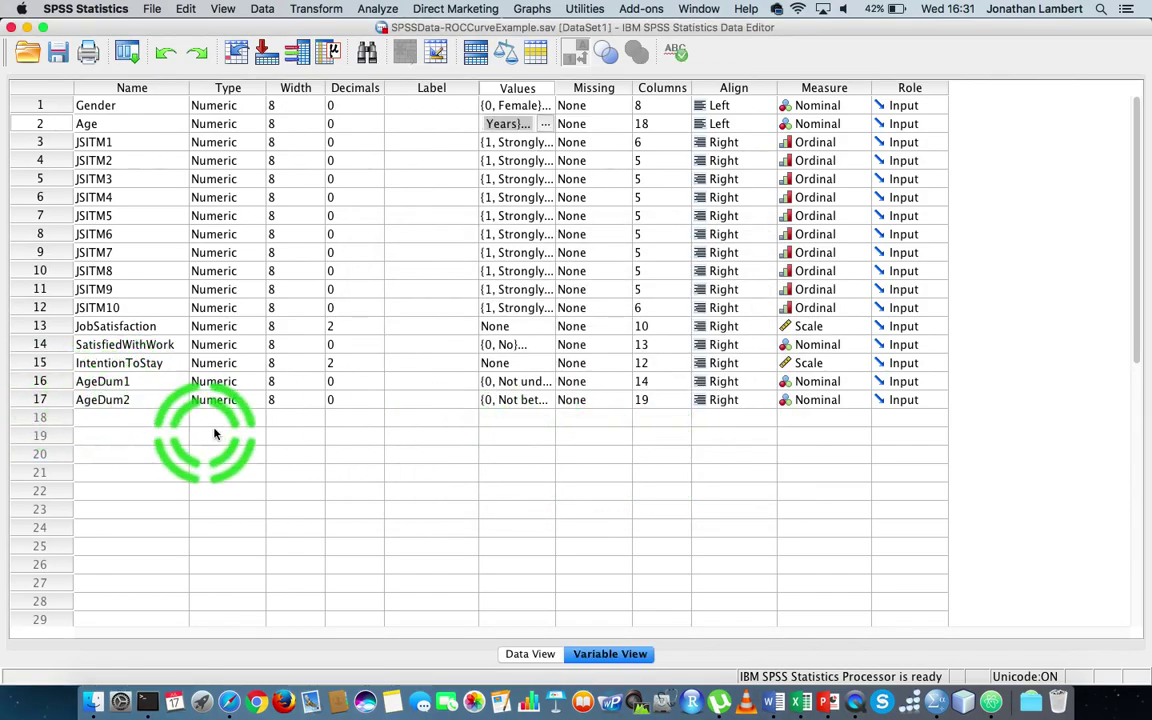